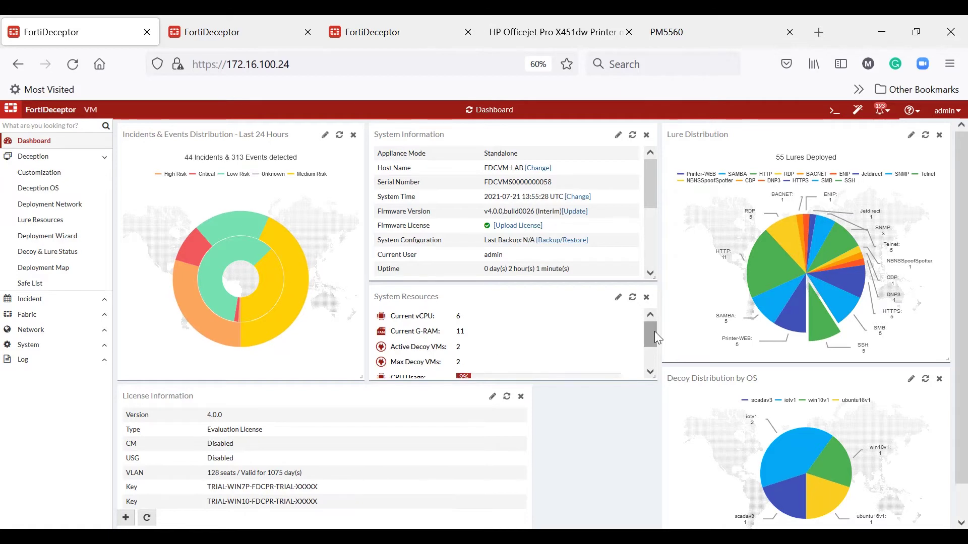
# Step: Review the dashboard's system resources and the Cisco Router Decoy's services and options in the IoT deployment configuration
pyautogui.moveTo(654, 331); pyautogui.dragTo(654, 353)
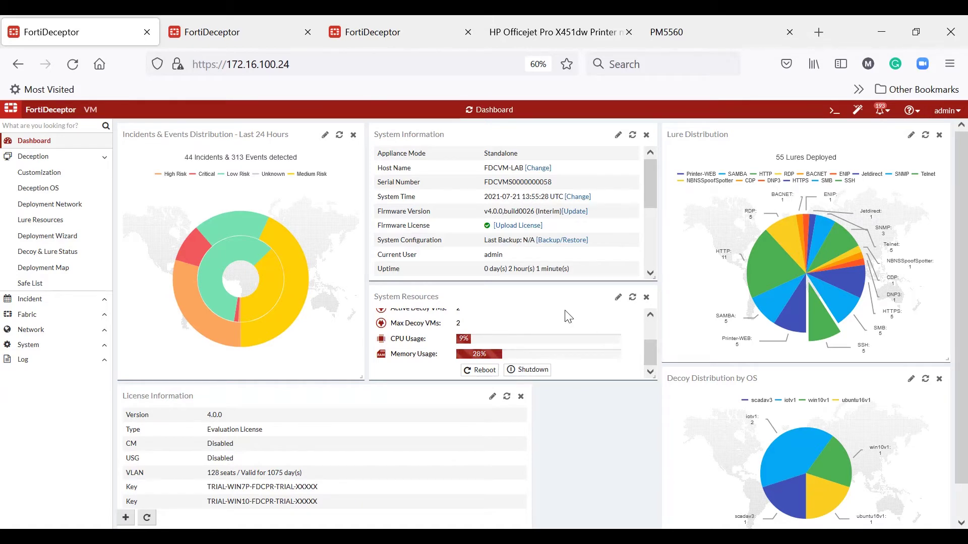
pyautogui.click(228, 34)
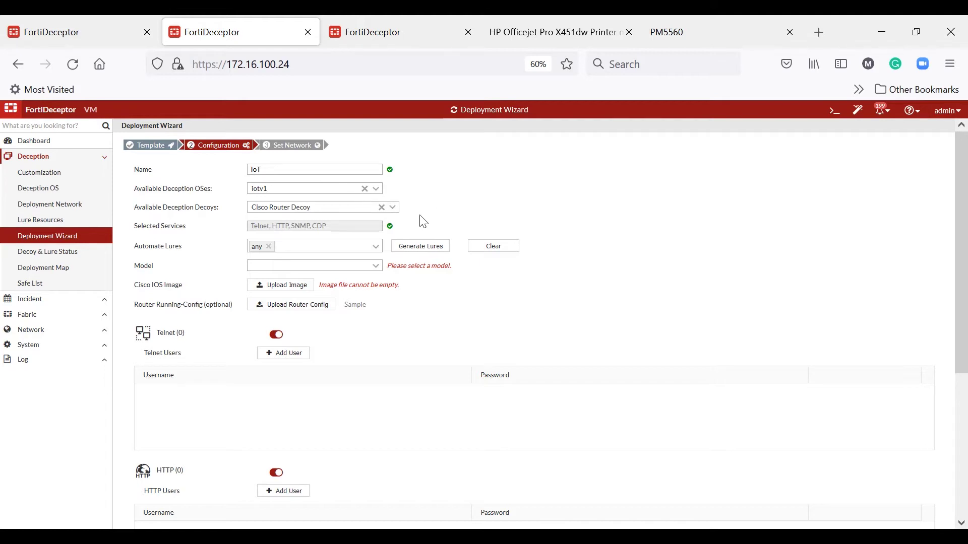
pyautogui.click(394, 209)
pyautogui.click(393, 208)
pyautogui.scroll(-5, 938, 423)
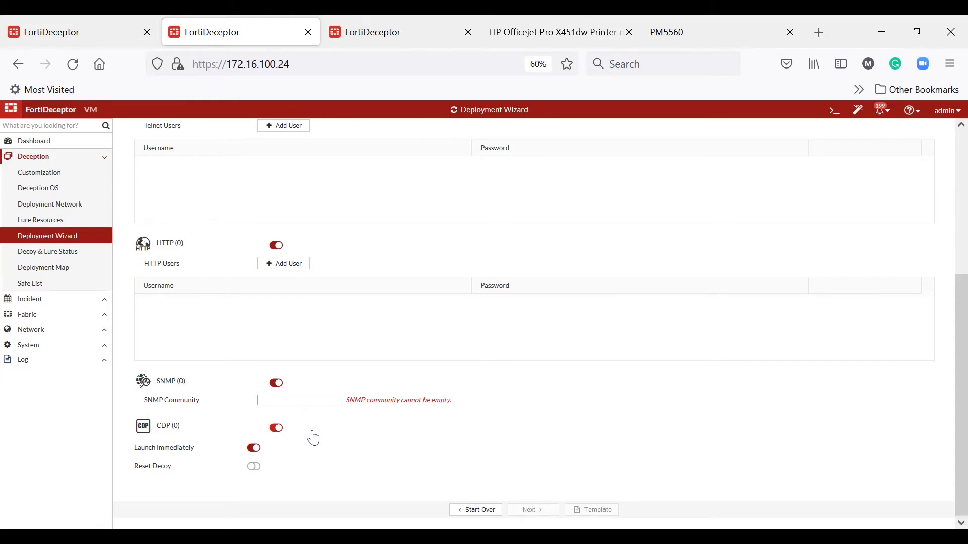
pyautogui.moveTo(962, 356); pyautogui.dragTo(967, 212)
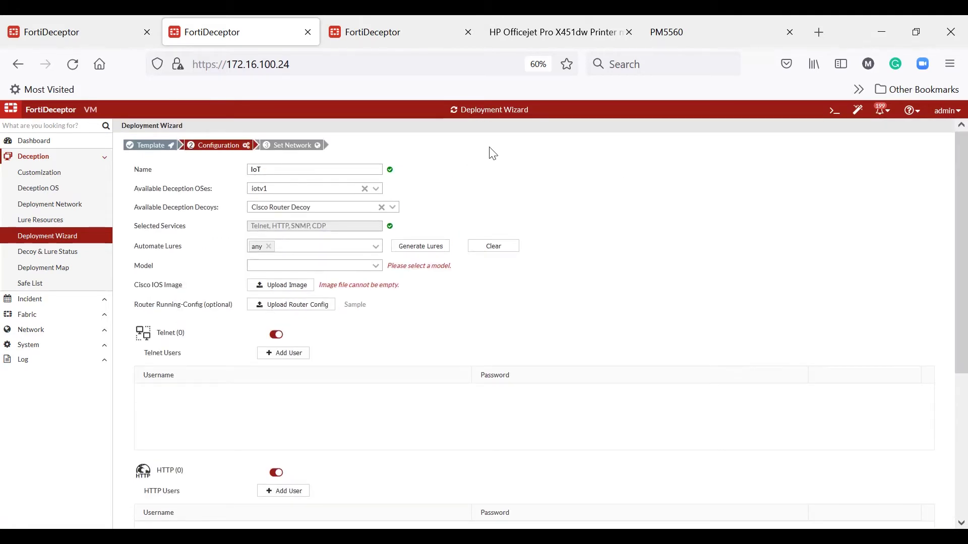
# Step: View the SCADA deployment configuration and the HP Officejet printer decoy's home and network summary pages
pyautogui.click(419, 36)
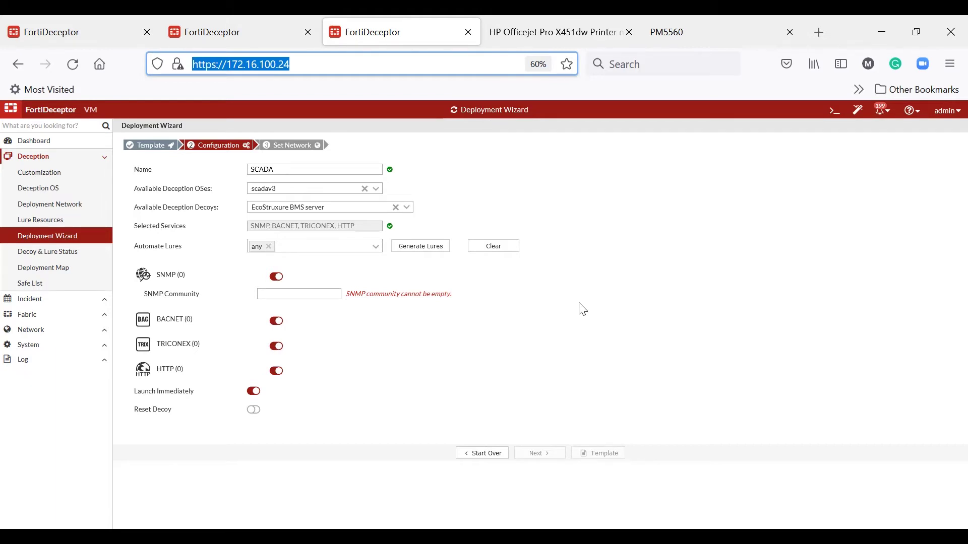
pyautogui.click(583, 20)
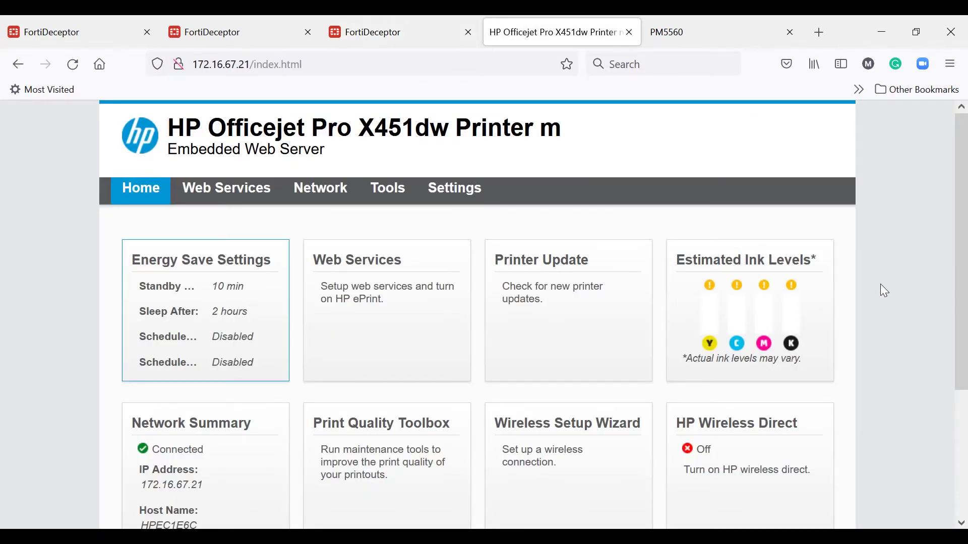
pyautogui.scroll(-3, 882, 287)
pyautogui.scroll(3, 882, 287)
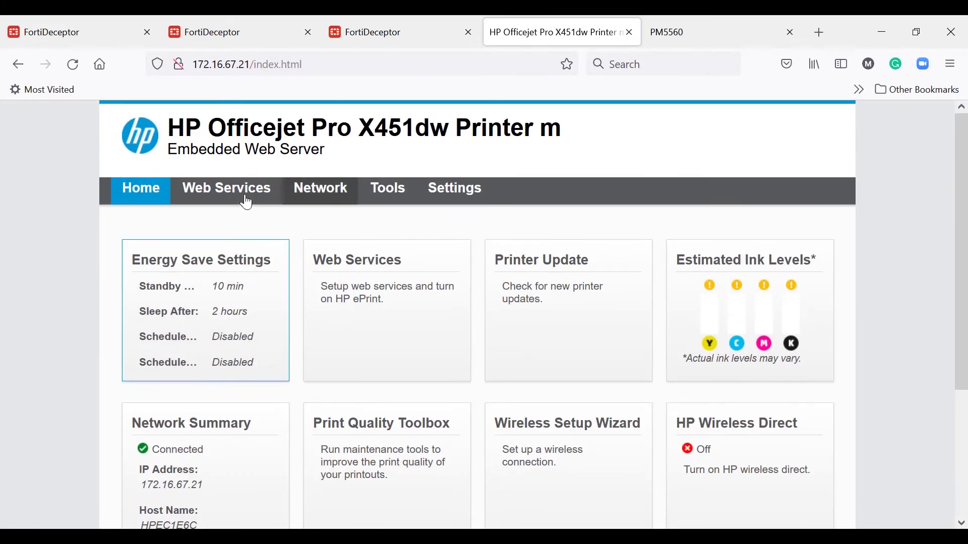
pyautogui.click(317, 194)
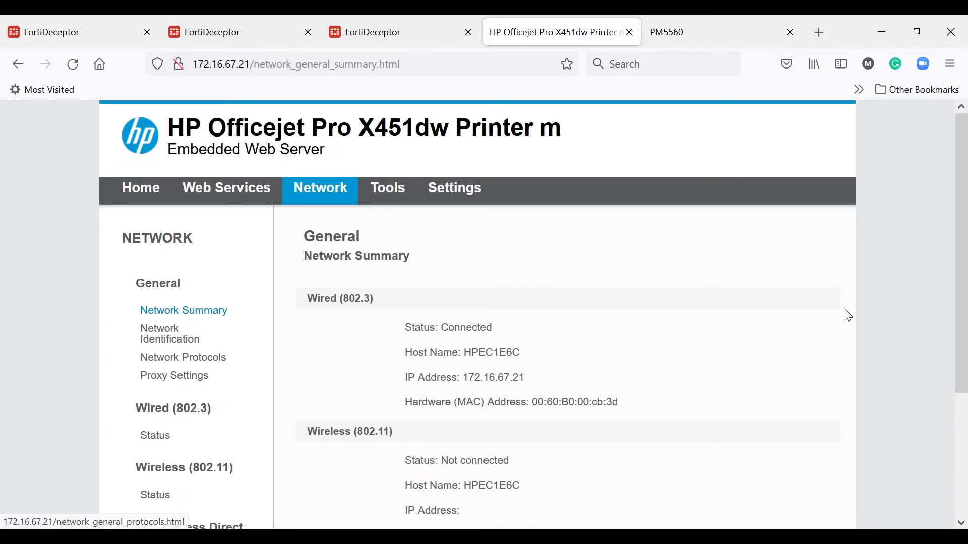
pyautogui.scroll(-3, 886, 335)
pyautogui.scroll(3, 890, 341)
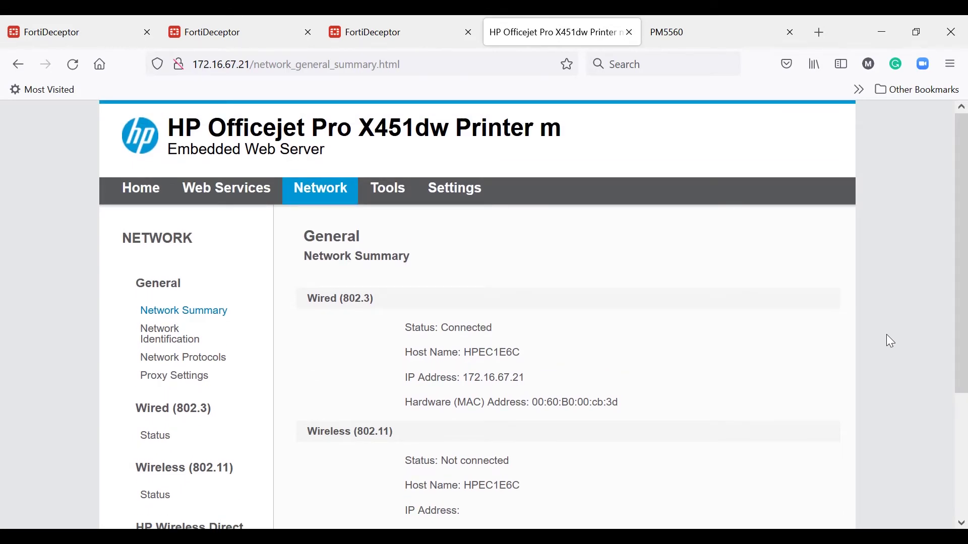
# Step: Browse the PM5560 power meter decoy's web pages, covering power quality, alarms, Ethernet settings, meter information and the maintenance log
pyautogui.click(703, 28)
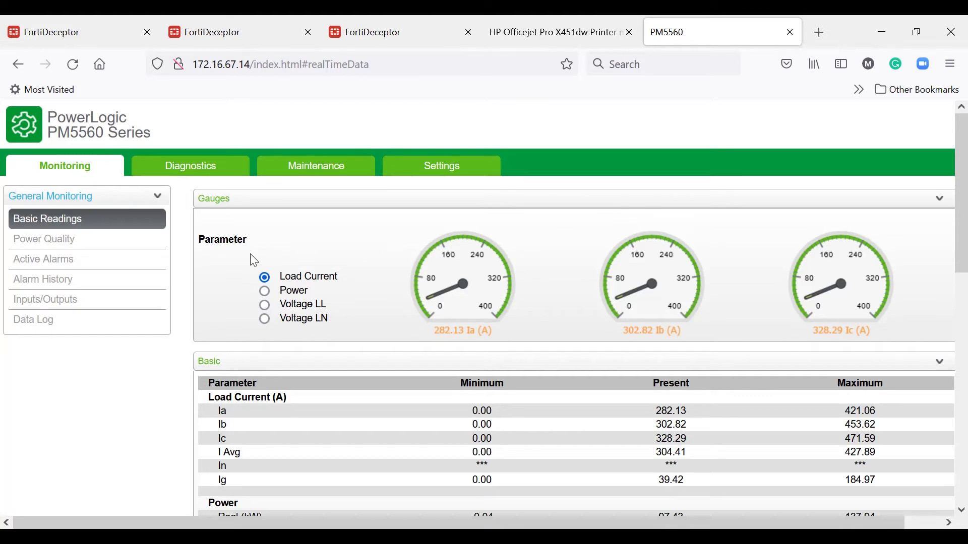
pyautogui.click(67, 240)
pyautogui.click(55, 261)
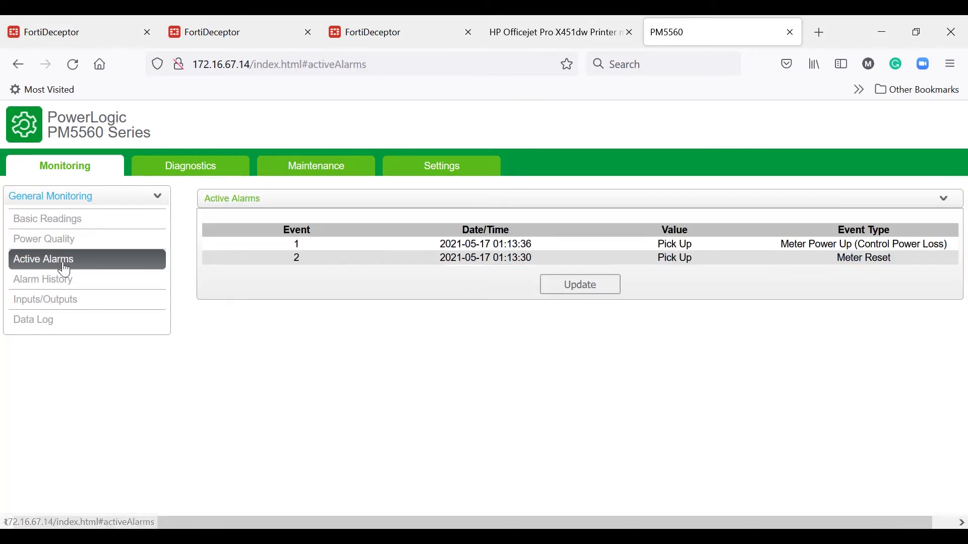
pyautogui.click(63, 280)
pyautogui.click(443, 166)
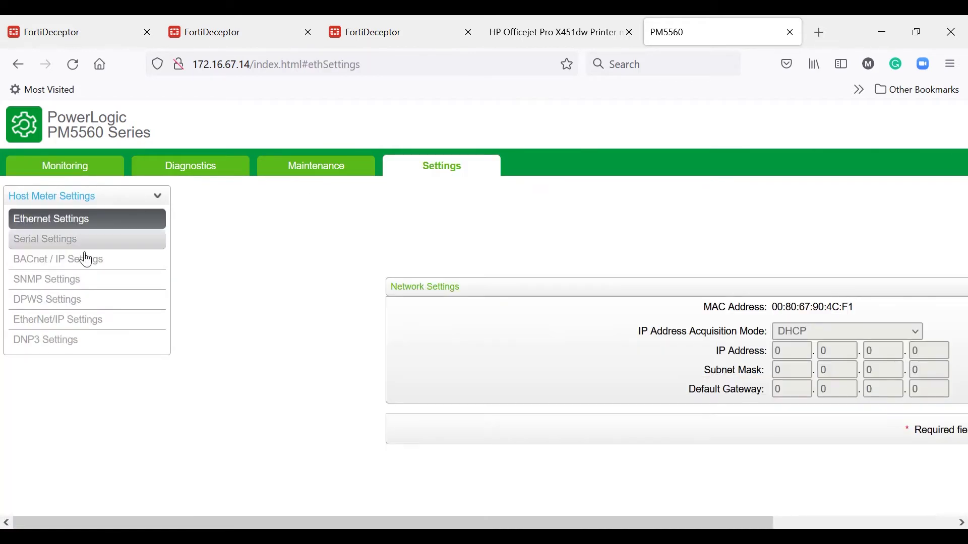
pyautogui.click(192, 162)
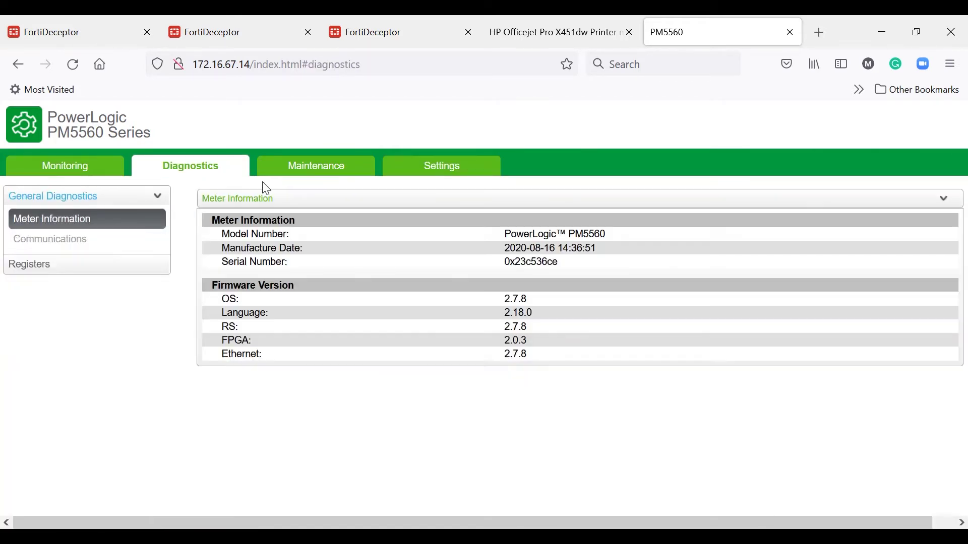
pyautogui.click(312, 175)
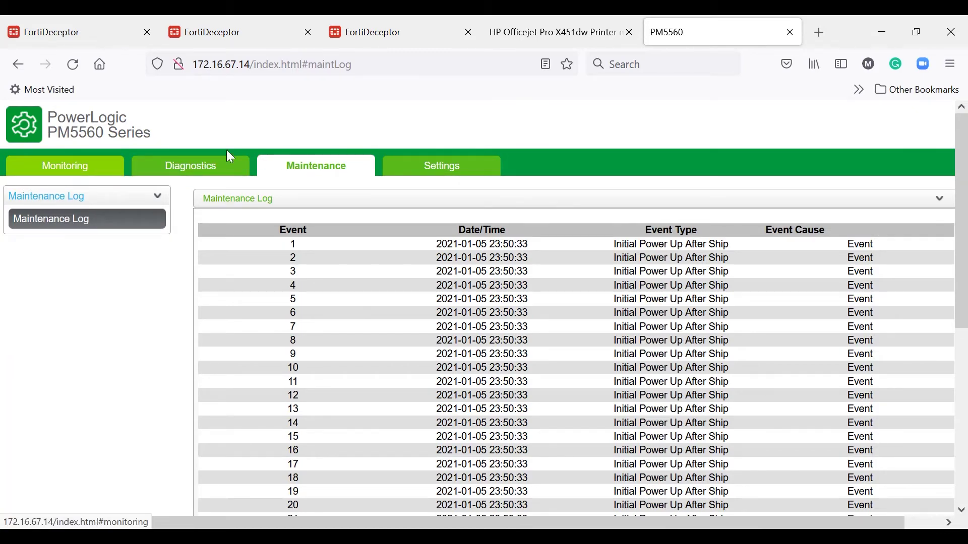
# Step: Change the deception decoy in the SCADA deployment configuration to Schneider Power Meter - PM5560
pyautogui.click(363, 40)
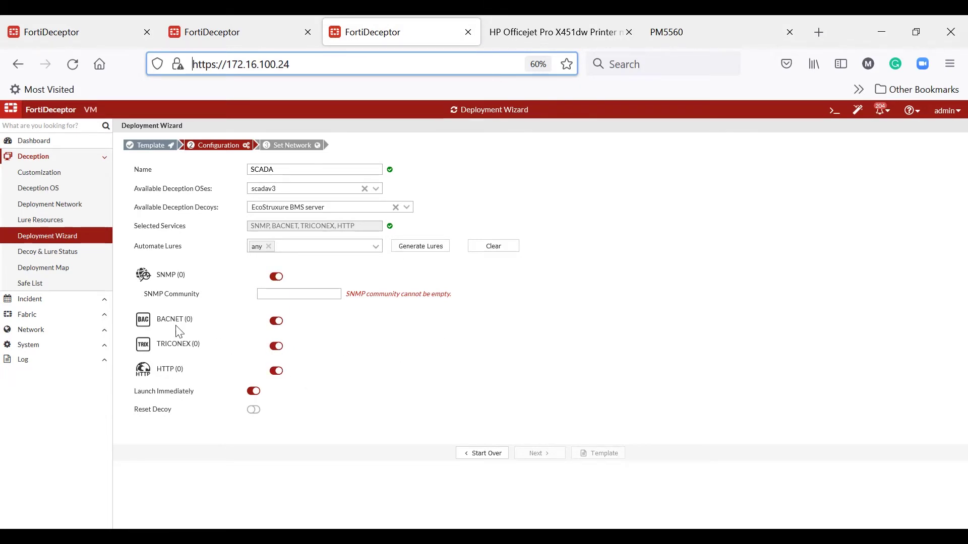
pyautogui.click(314, 213)
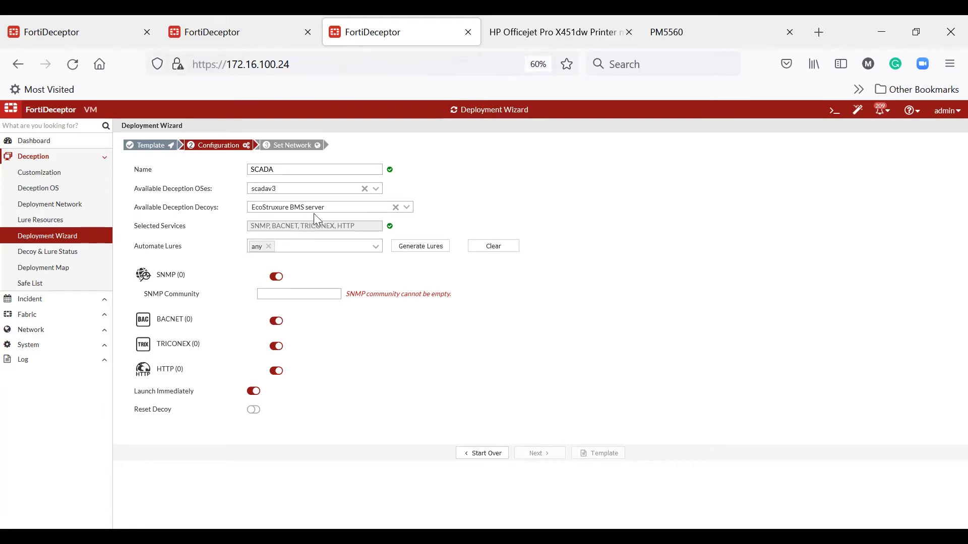
pyautogui.click(406, 209)
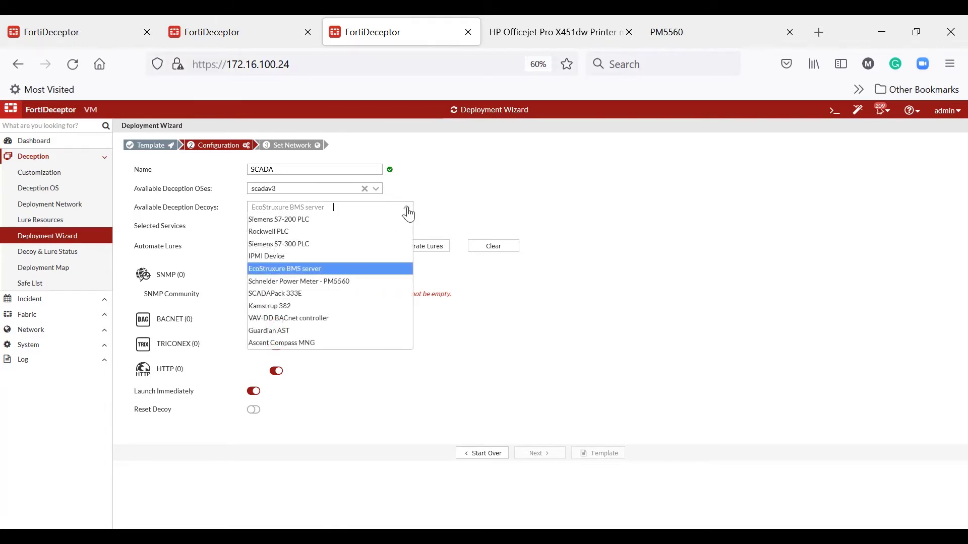
pyautogui.click(335, 281)
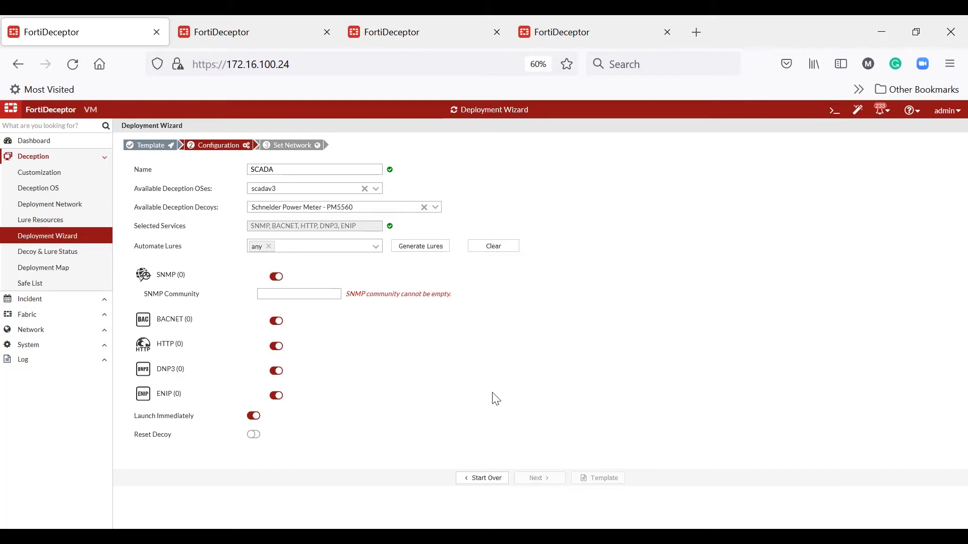
# Step: View the decoy and lure status list and open Expenses_Seniority.doc from the honeydocs folder in File Explorer
pyautogui.click(270, 31)
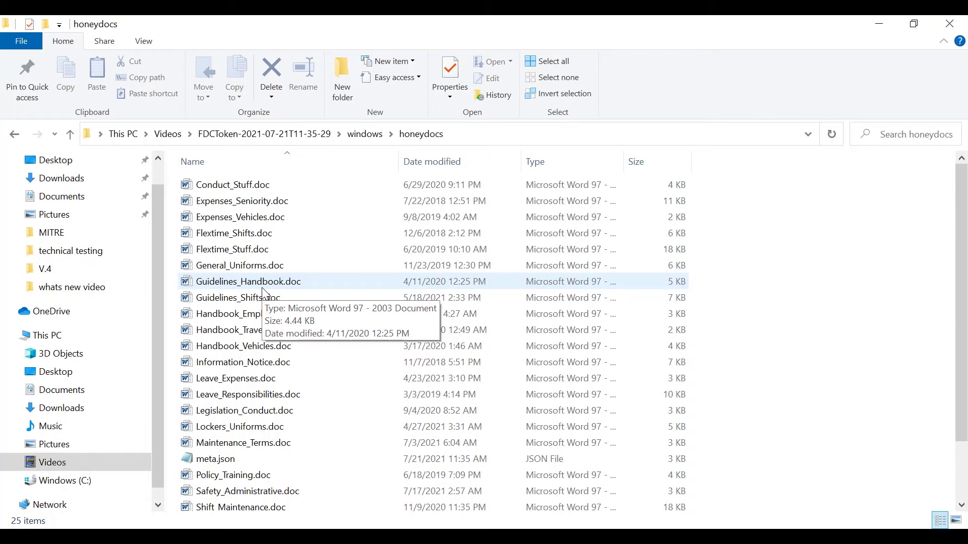
pyautogui.doubleClick(244, 201)
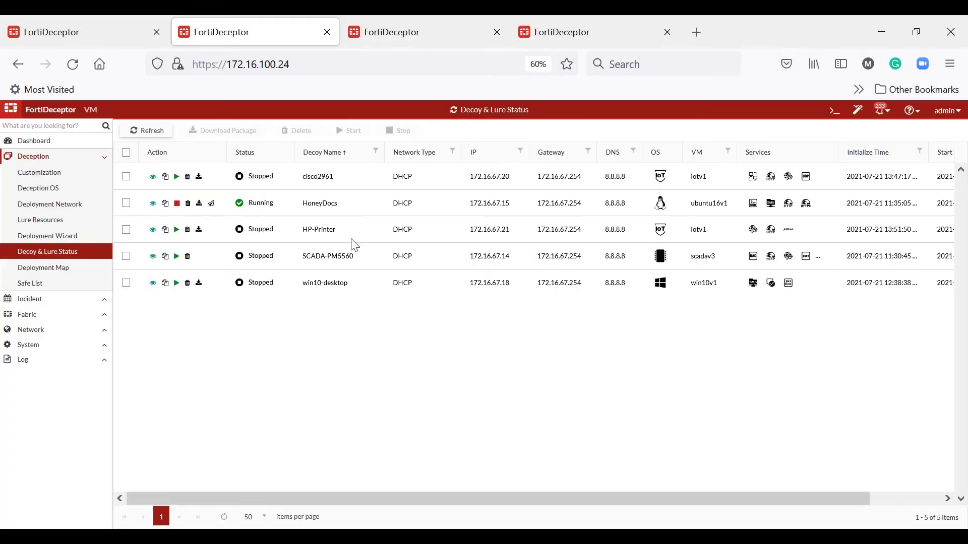
# Step: Examine the HoneyDocs alert and the conduct_stuff.doc opening events in the incident analysis timeline
pyautogui.click(407, 39)
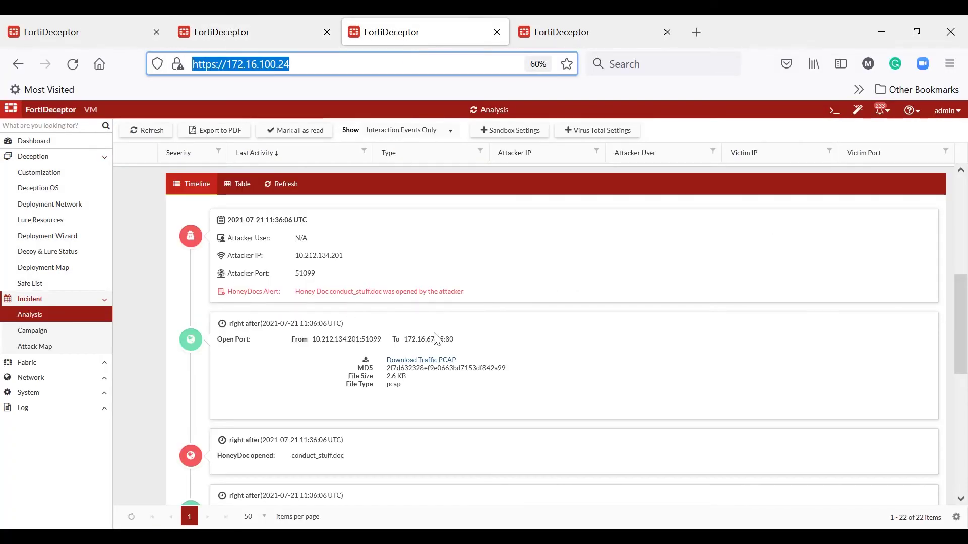
pyautogui.tripleClick(244, 293)
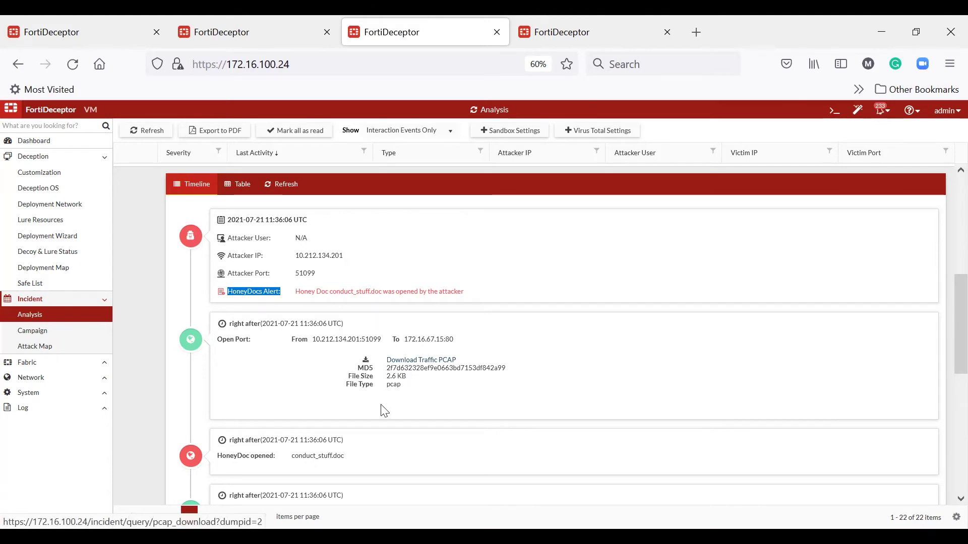
pyautogui.scroll(-2, 404, 348)
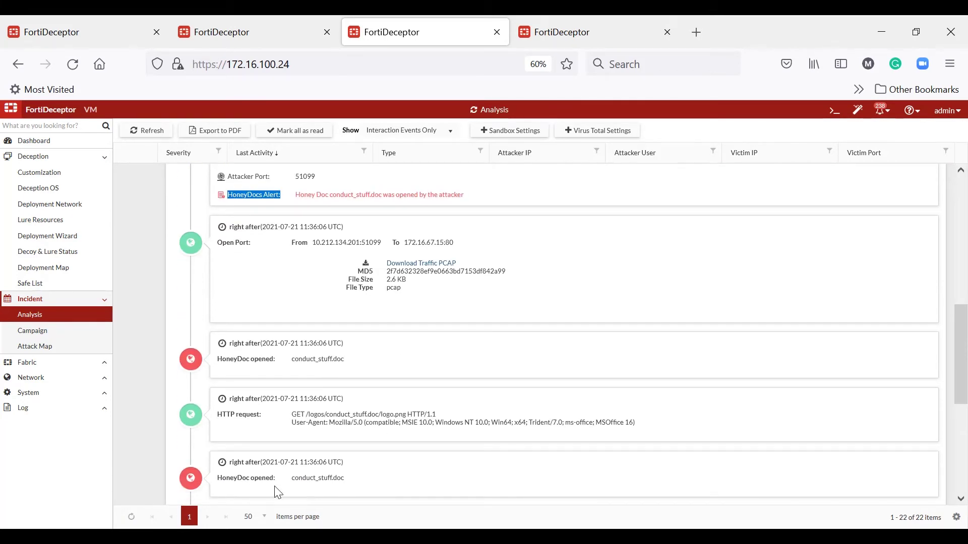
pyautogui.moveTo(292, 478); pyautogui.dragTo(345, 479)
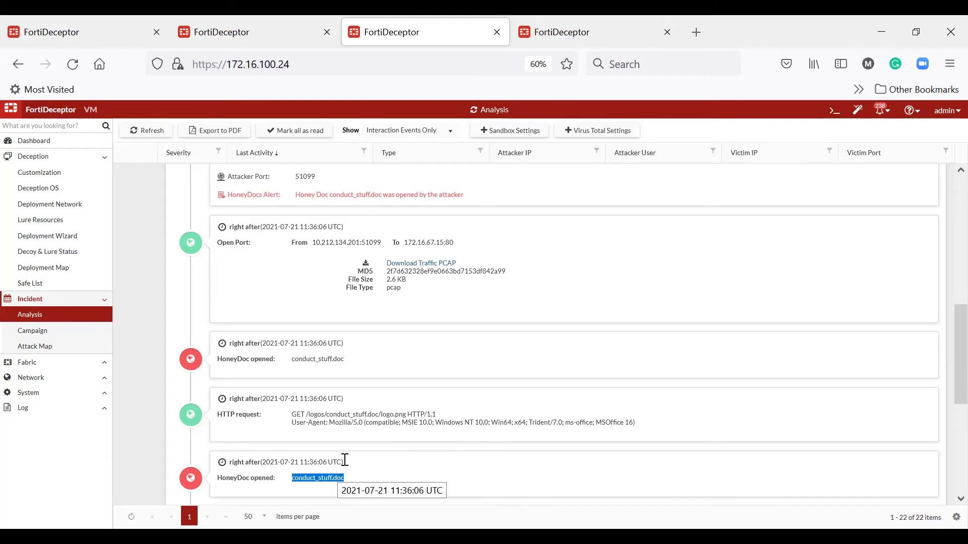
pyautogui.scroll(-2, 409, 402)
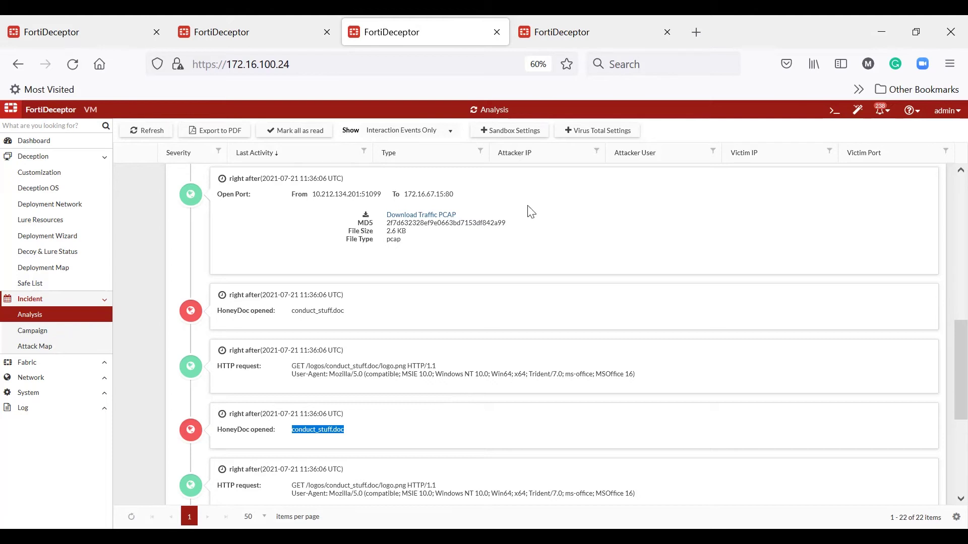
# Step: Review the Responder decoy configuration, including its RDP, SMB and NBNSSpoofSpotter lure settings
pyautogui.click(589, 23)
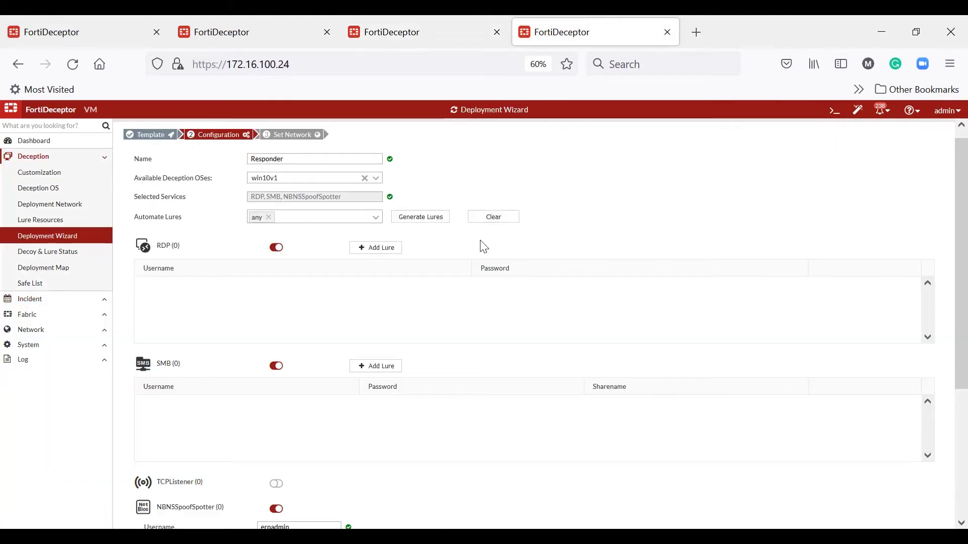
pyautogui.scroll(-3, 483, 278)
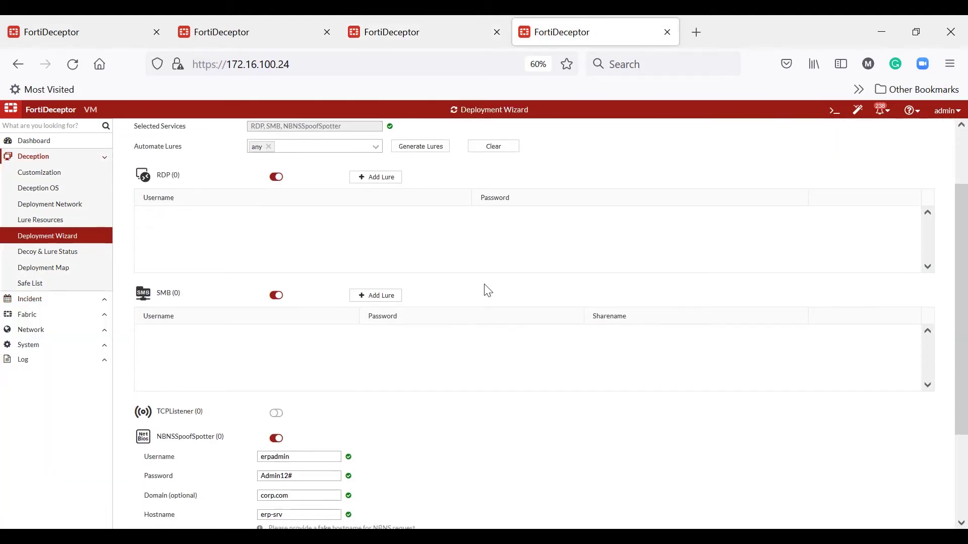
pyautogui.scroll(-3, 488, 291)
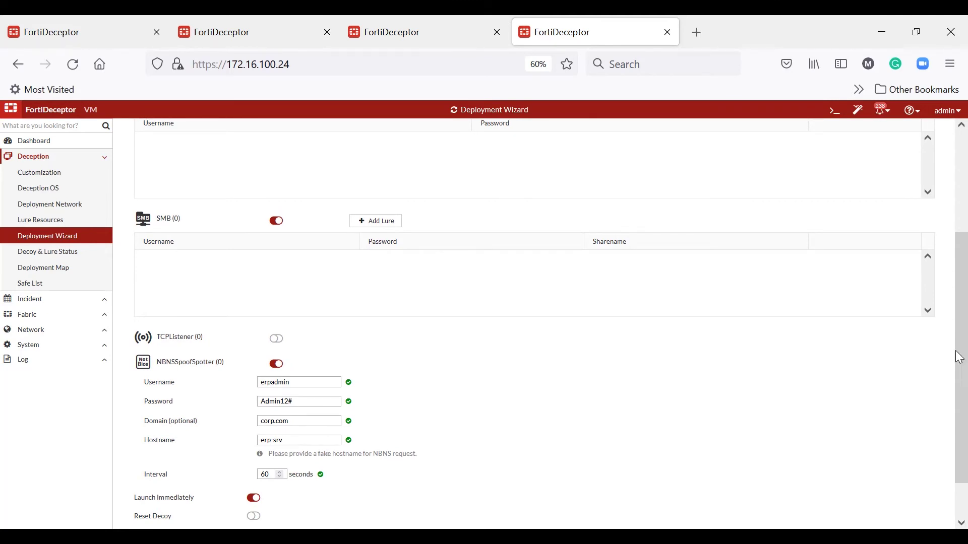
pyautogui.moveTo(960, 355)
pyautogui.mouseDown()
pyautogui.moveTo(965, 224)
pyautogui.moveTo(966, 357)
pyautogui.mouseUp()
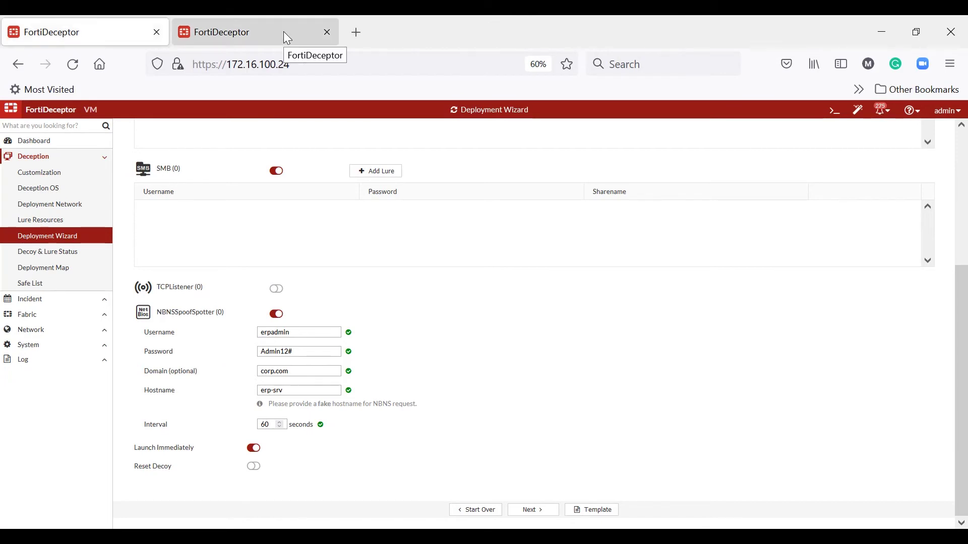
# Step: Go to the incident analysis on the other FortiDeceptor and view the sandbox device integration settings without saving
pyautogui.click(284, 31)
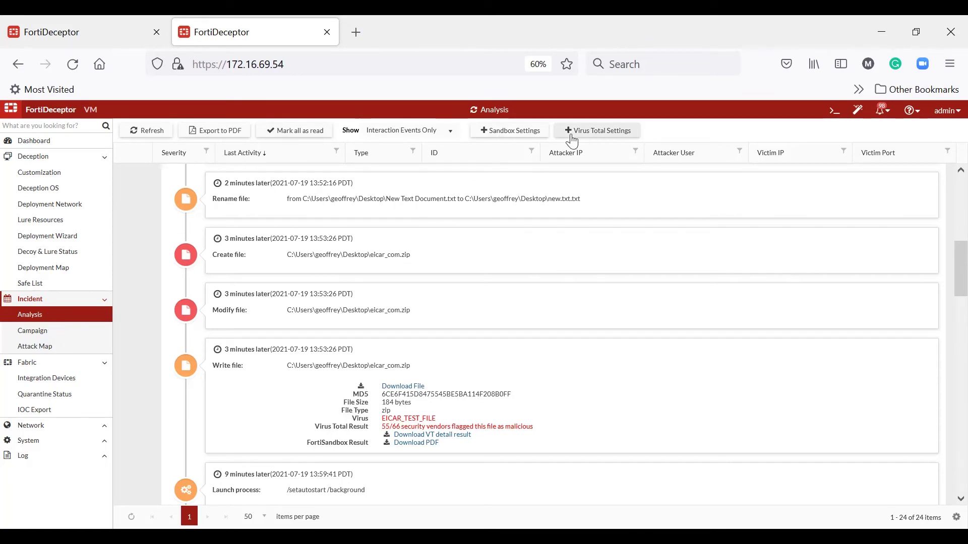
pyautogui.click(497, 133)
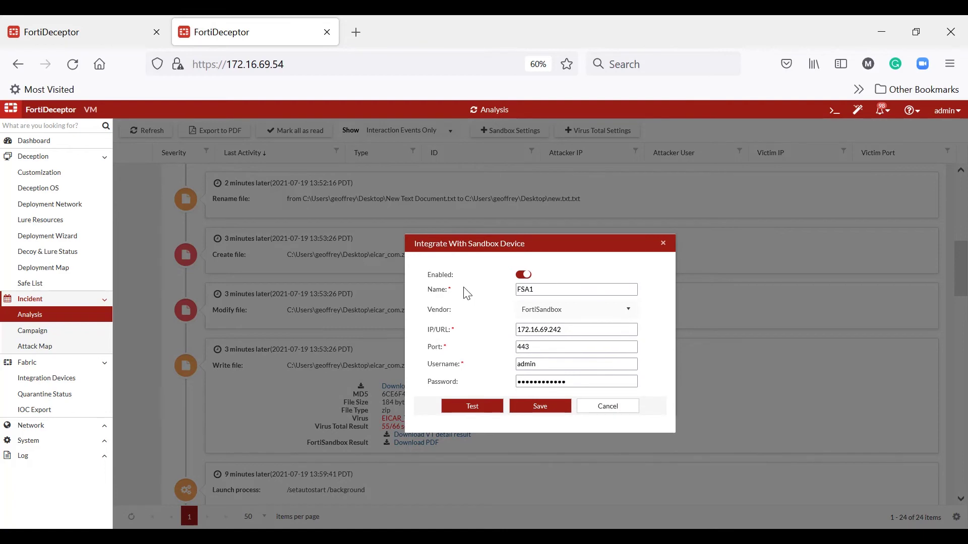
pyautogui.click(663, 243)
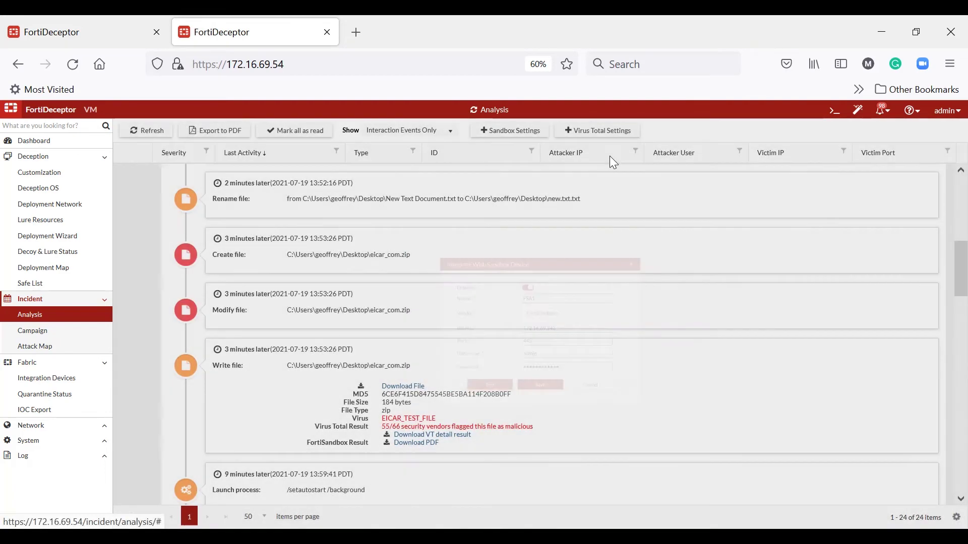
# Step: Check the Virus Total integration's VT API key field, close it without saving, and review the eicar_com.zip events in the timeline
pyautogui.click(598, 131)
pyautogui.hotkey('ctrl', 'v')
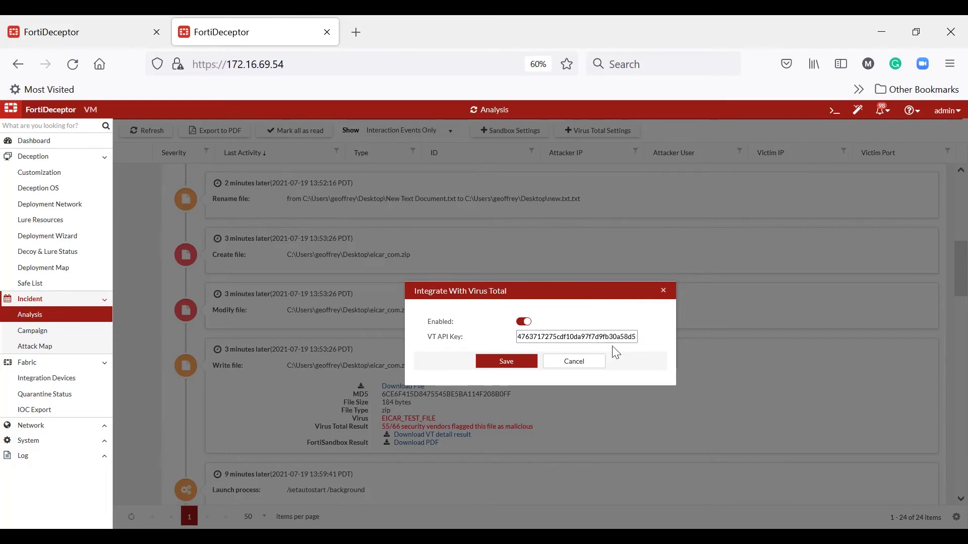
pyautogui.click(664, 290)
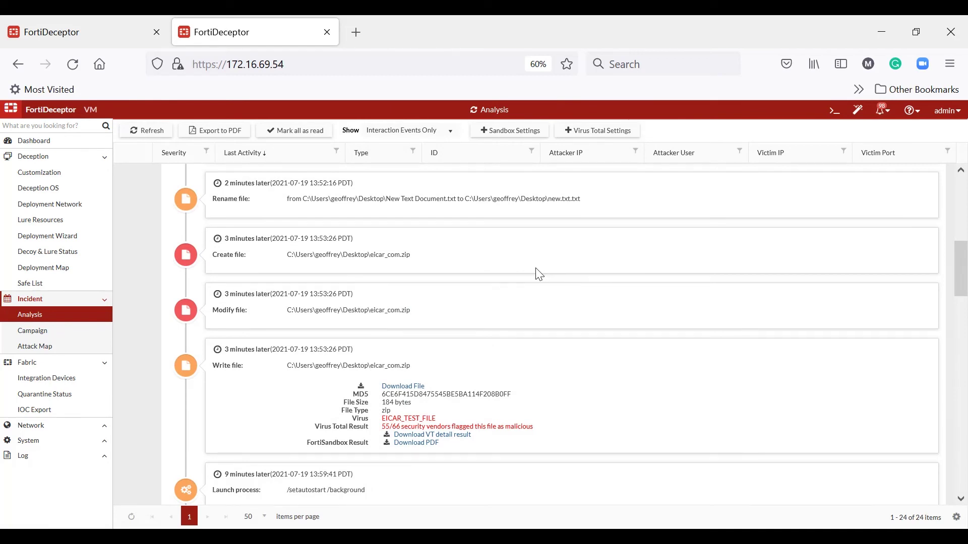
pyautogui.scroll(-2, 538, 274)
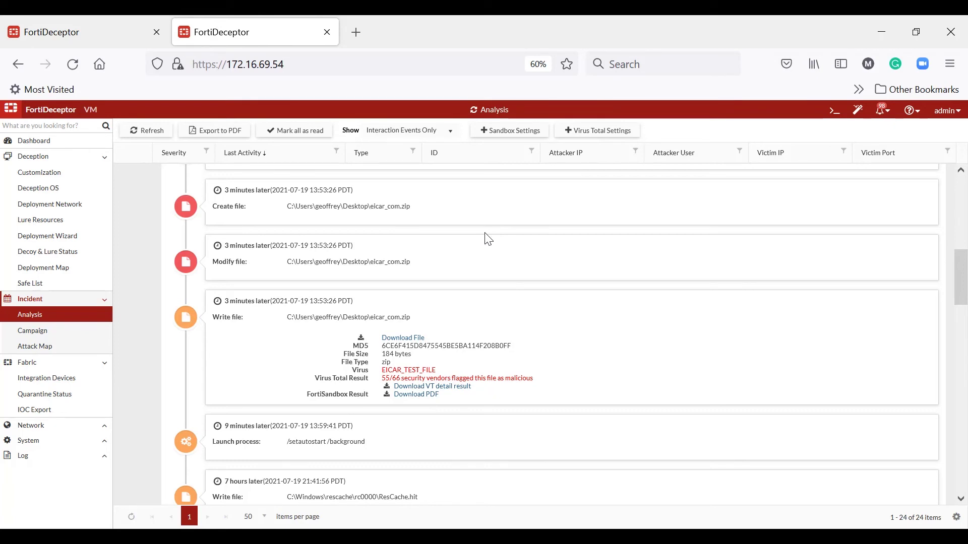
# Step: Review the Fabric Upstream settings on the other FortiDeceptor and the FDCVM-LAB device's details in the FortiGate physical topology
pyautogui.scroll(2, 527, 290)
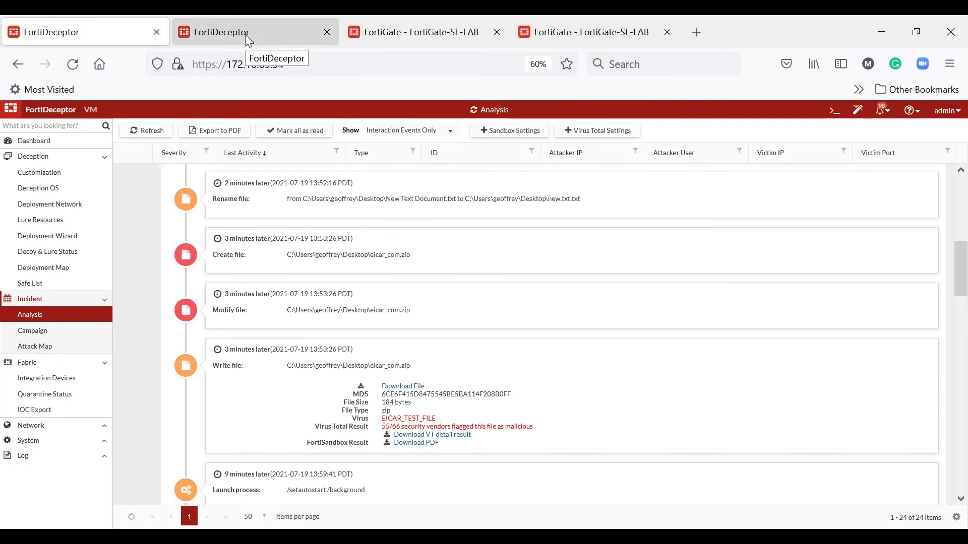
pyautogui.click(245, 35)
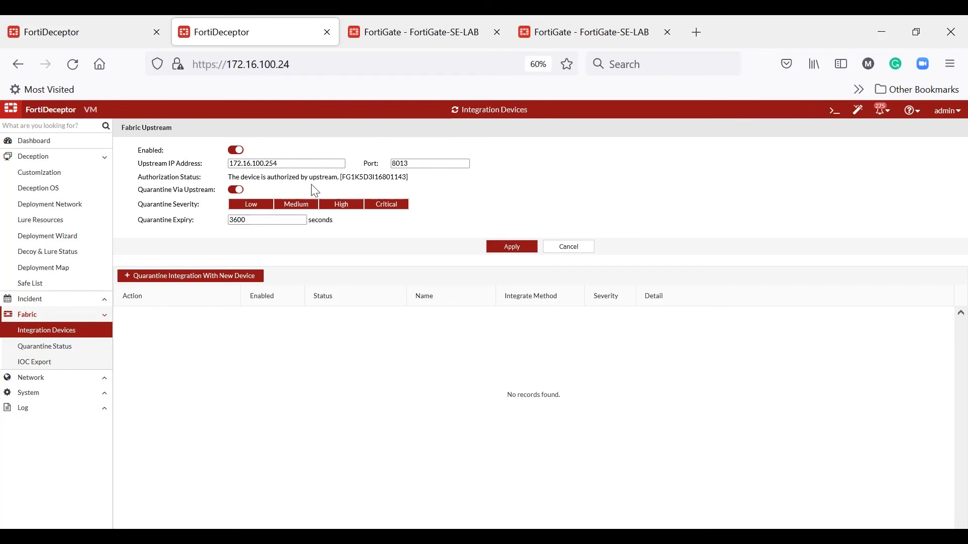
pyautogui.click(399, 45)
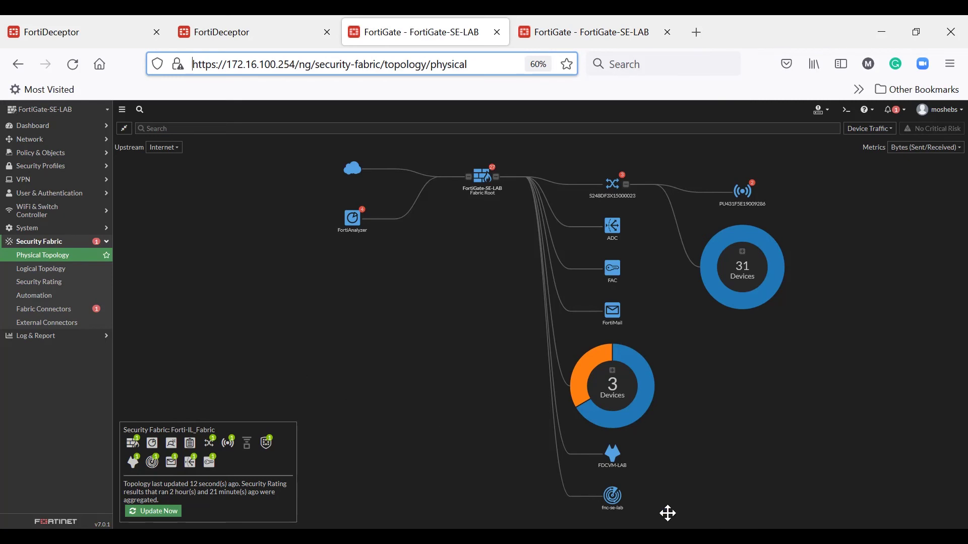
pyautogui.moveTo(613, 464)
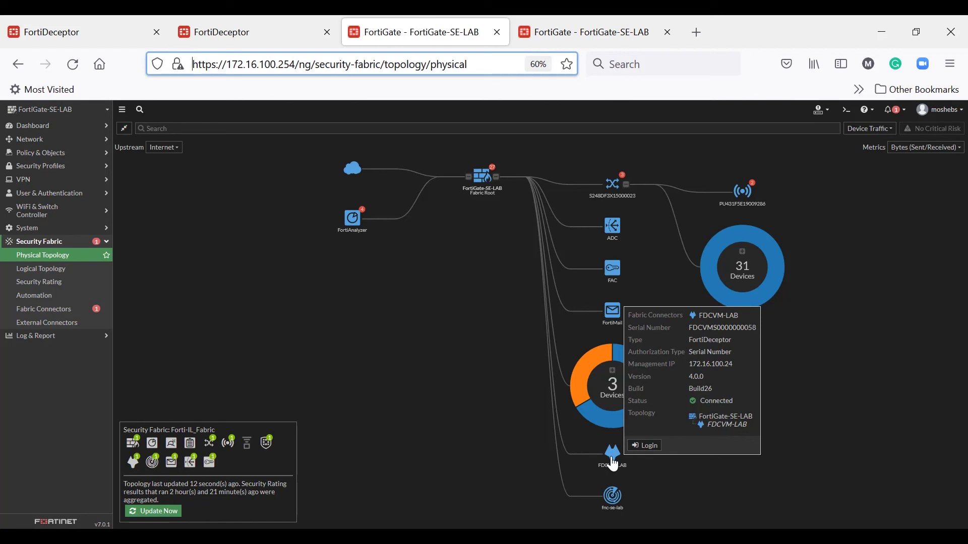
# Step: Create a FortiGate automation trigger named fdc for a Fabric Connector Event, using connector FDCVM-LAB and event Insider Threat
pyautogui.click(525, 41)
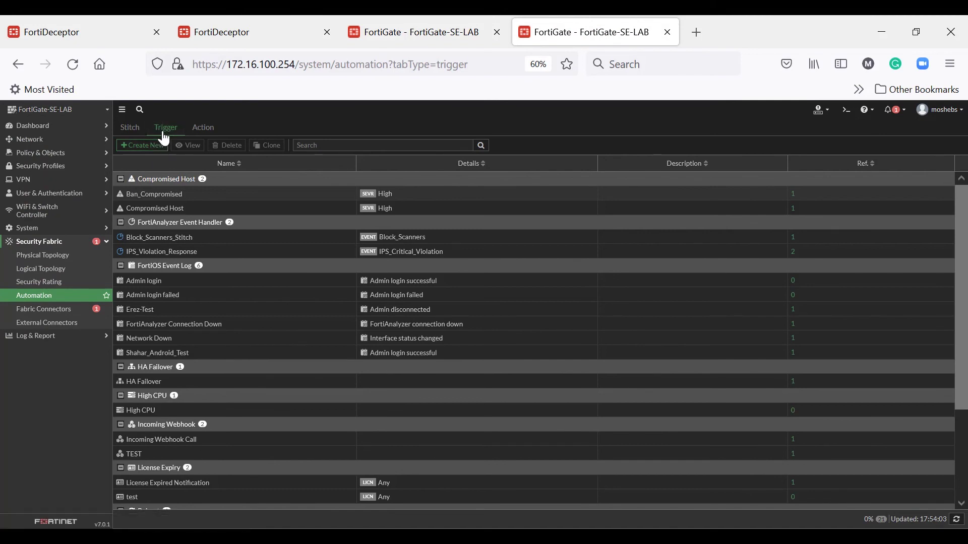
pyautogui.click(142, 145)
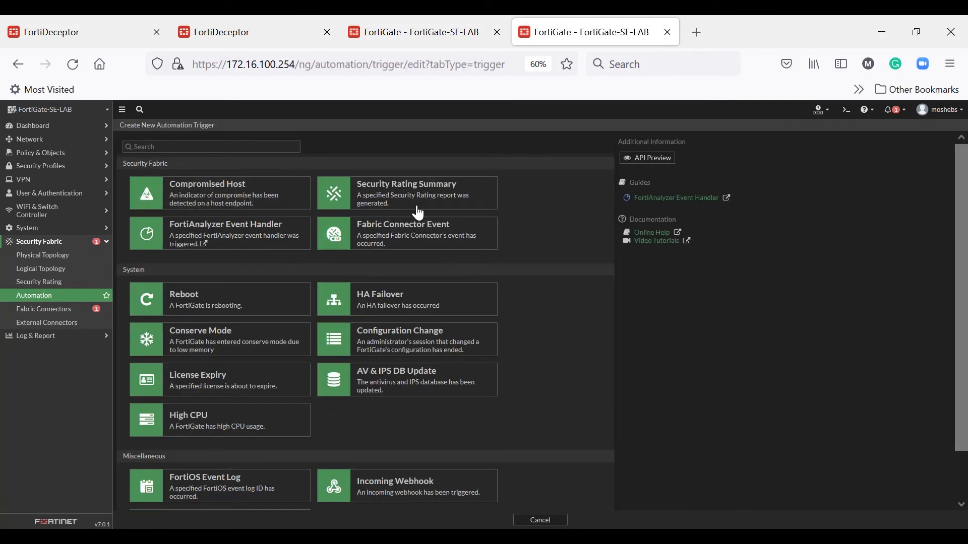
pyautogui.click(417, 239)
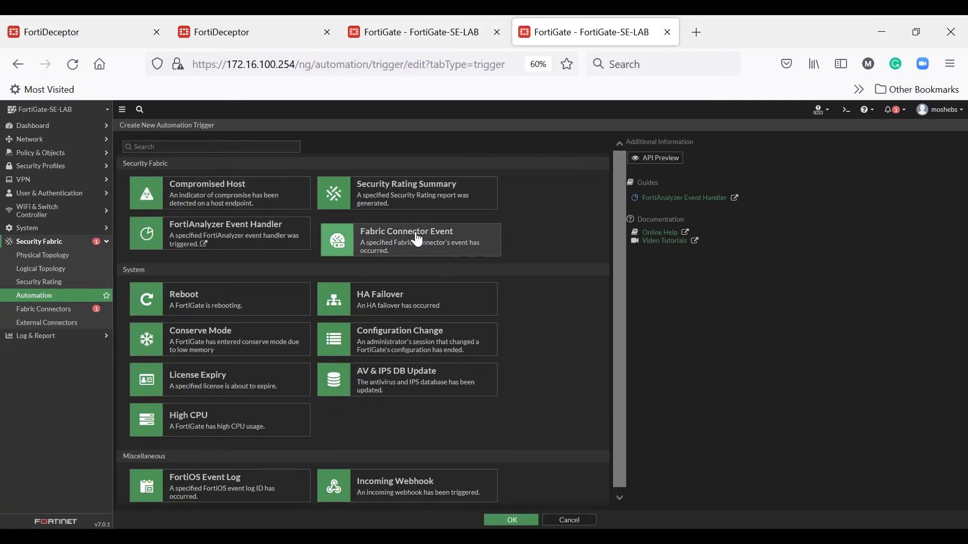
pyautogui.click(234, 180)
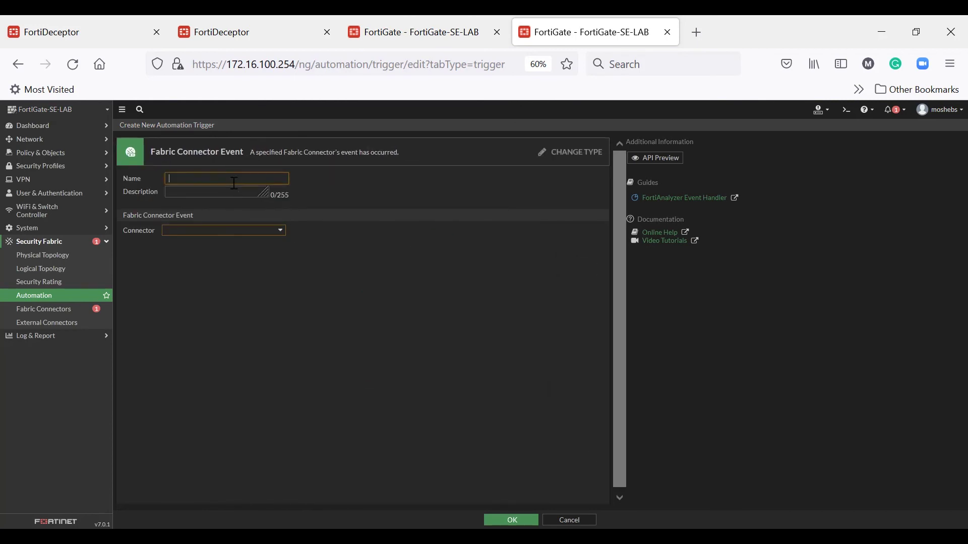
pyautogui.write('fdc')
pyautogui.click(225, 234)
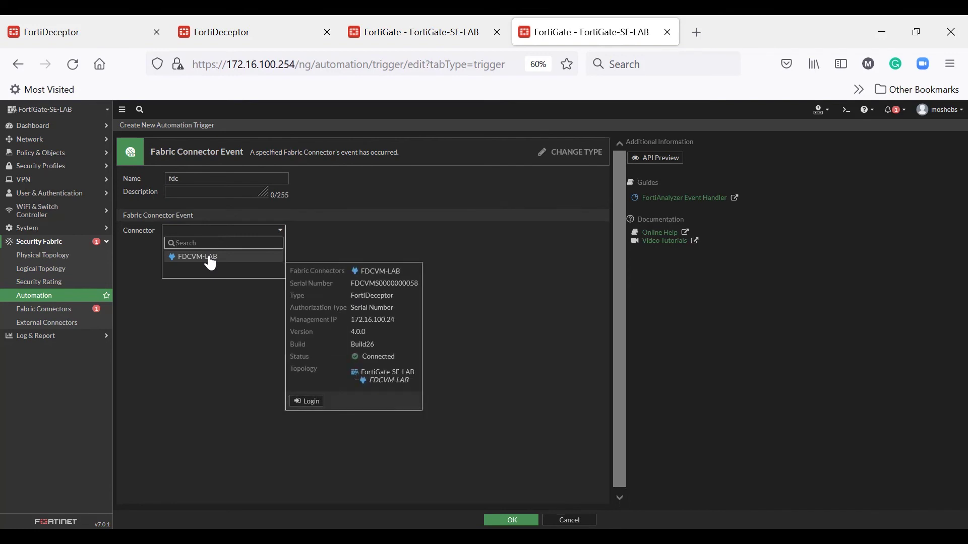
pyautogui.click(211, 258)
pyautogui.click(217, 244)
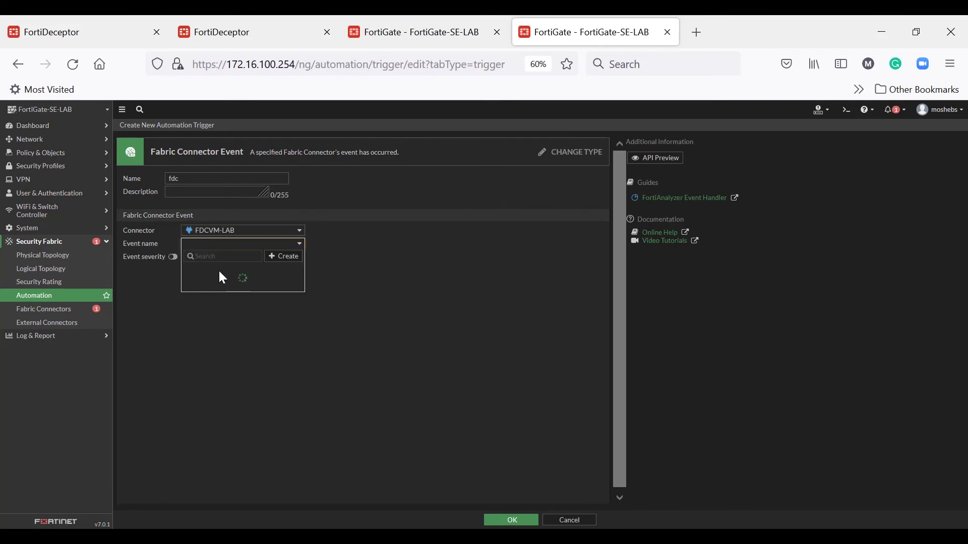
pyautogui.moveTo(225, 274)
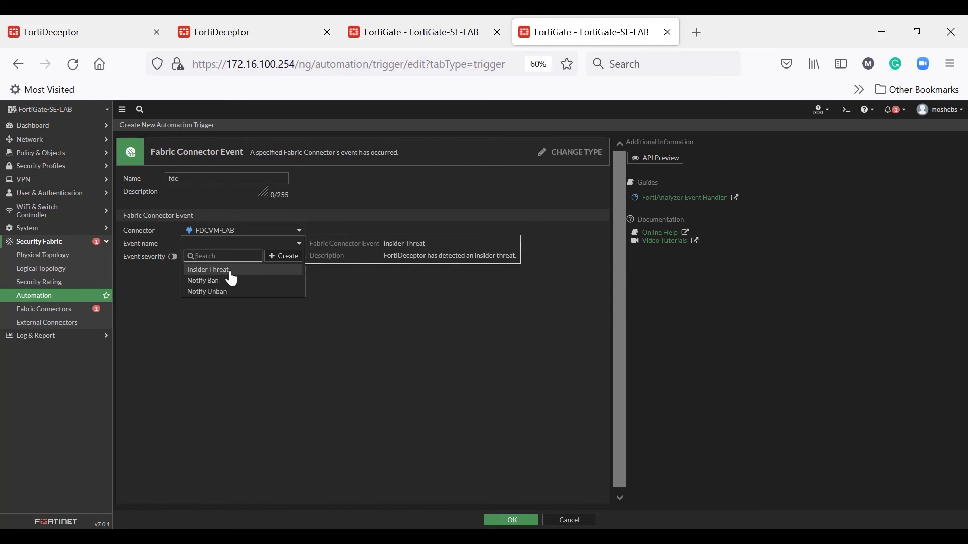
pyautogui.click(230, 273)
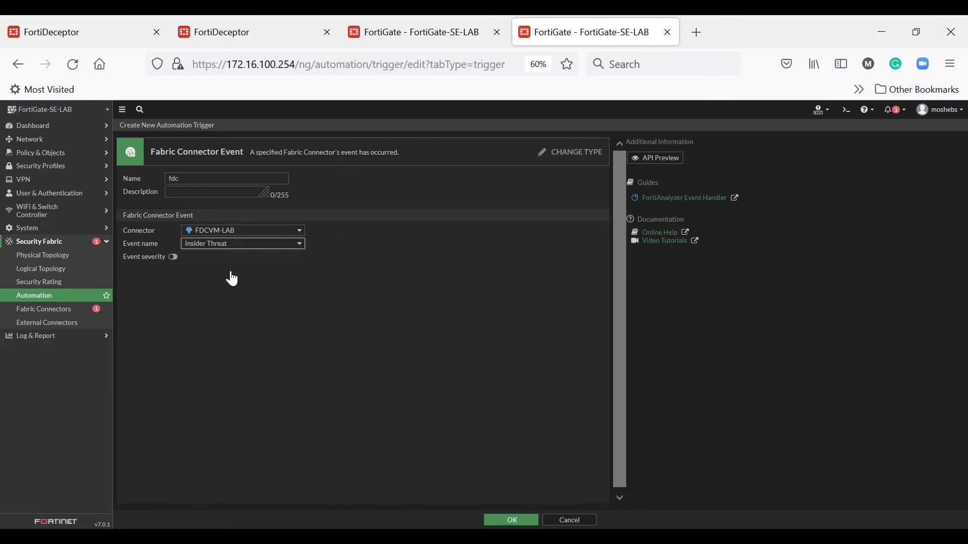
pyautogui.click(510, 521)
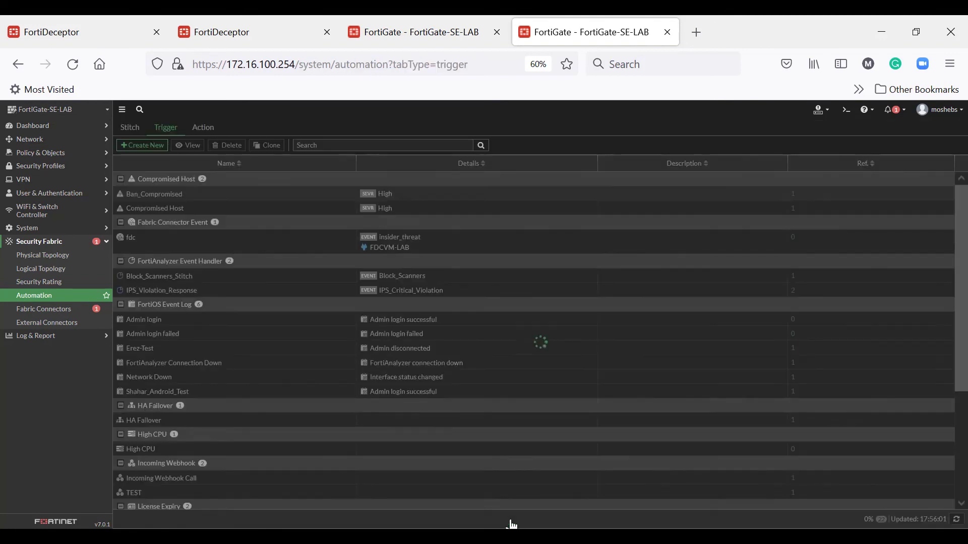
# Step: View the action types offered for a new FortiGate automation action
pyautogui.click(199, 134)
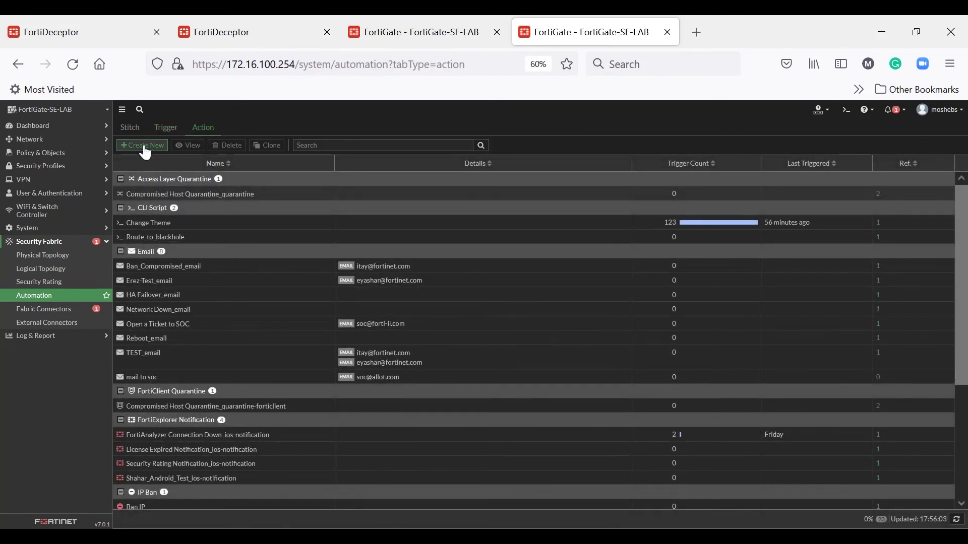
pyautogui.click(144, 146)
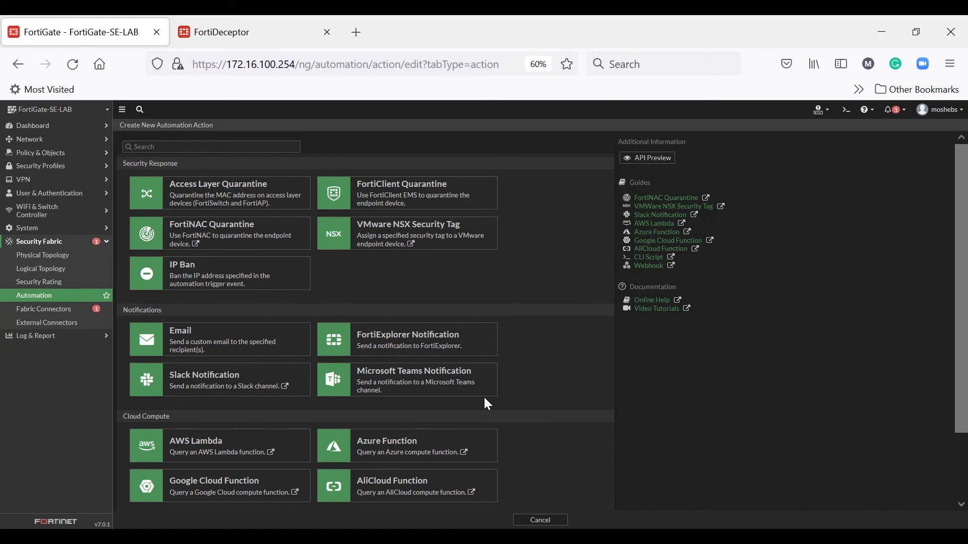
# Step: Switch to FortiDeceptor, set the IP Count to 10 for the static decoy network in the Deployment Wizard, and go to the dashboard
pyautogui.click(262, 32)
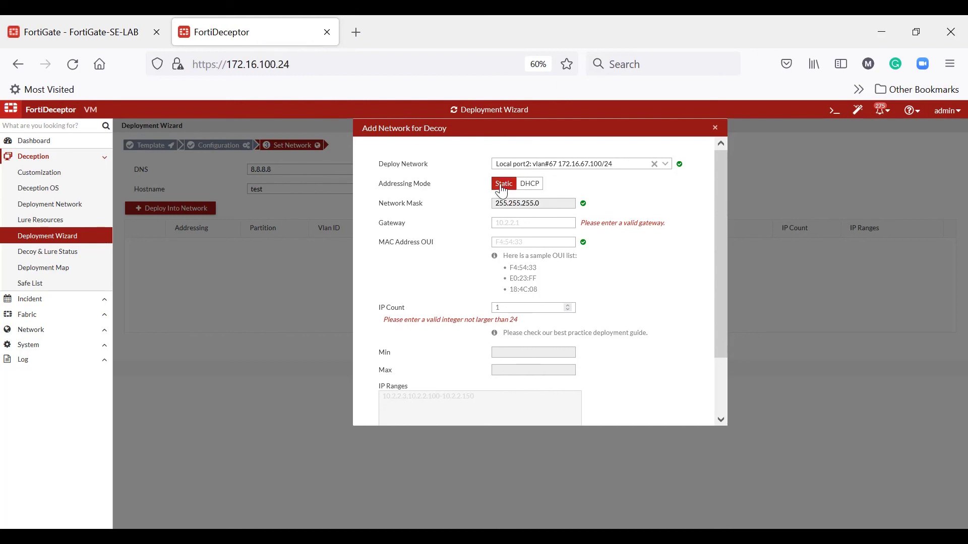
pyautogui.tripleClick(515, 323)
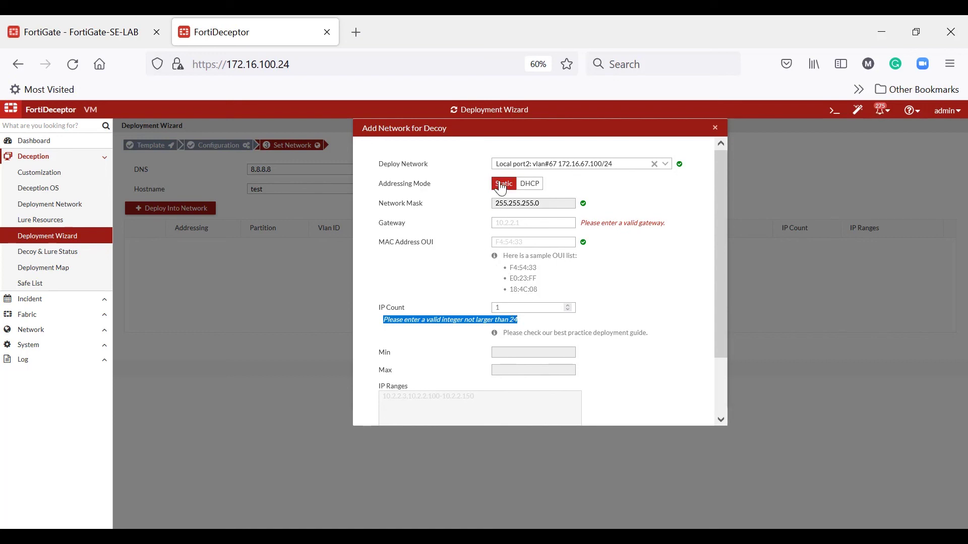
pyautogui.click(510, 321)
pyautogui.click(508, 309)
pyautogui.write('10')
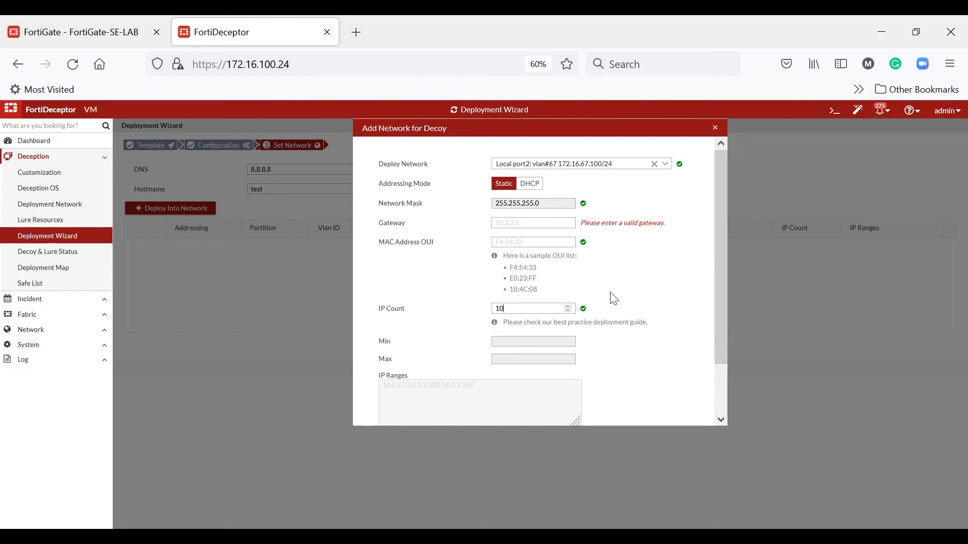
pyautogui.click(36, 143)
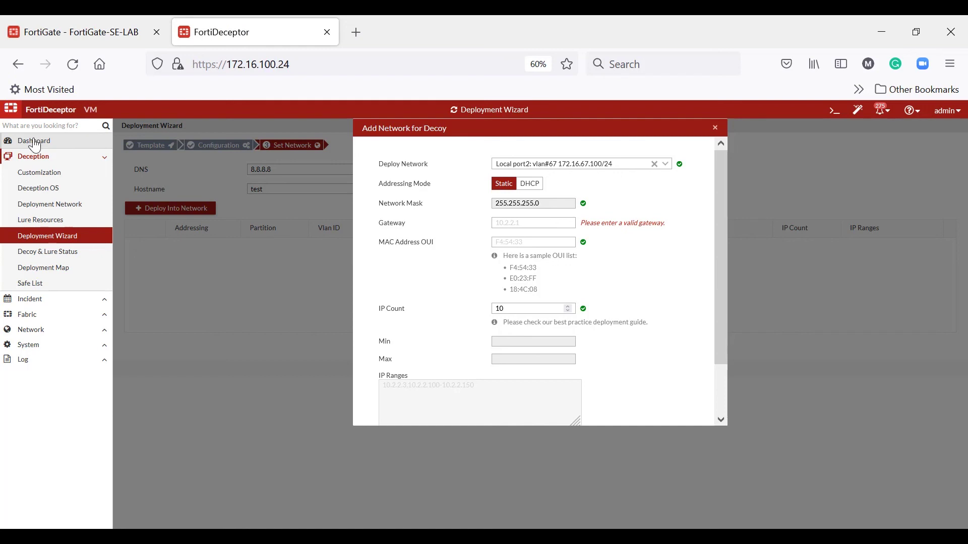